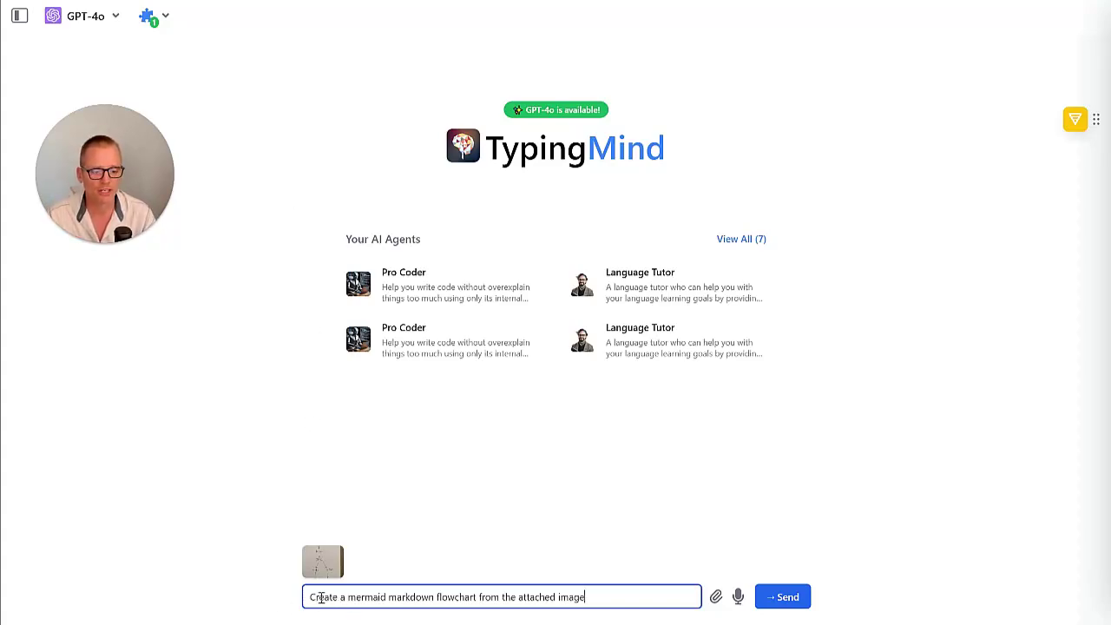
- Send the mermaid flowchart prompt with the attached sketch and copy the generated Mermaid code
drag(320, 597, 609, 600)
click(545, 597)
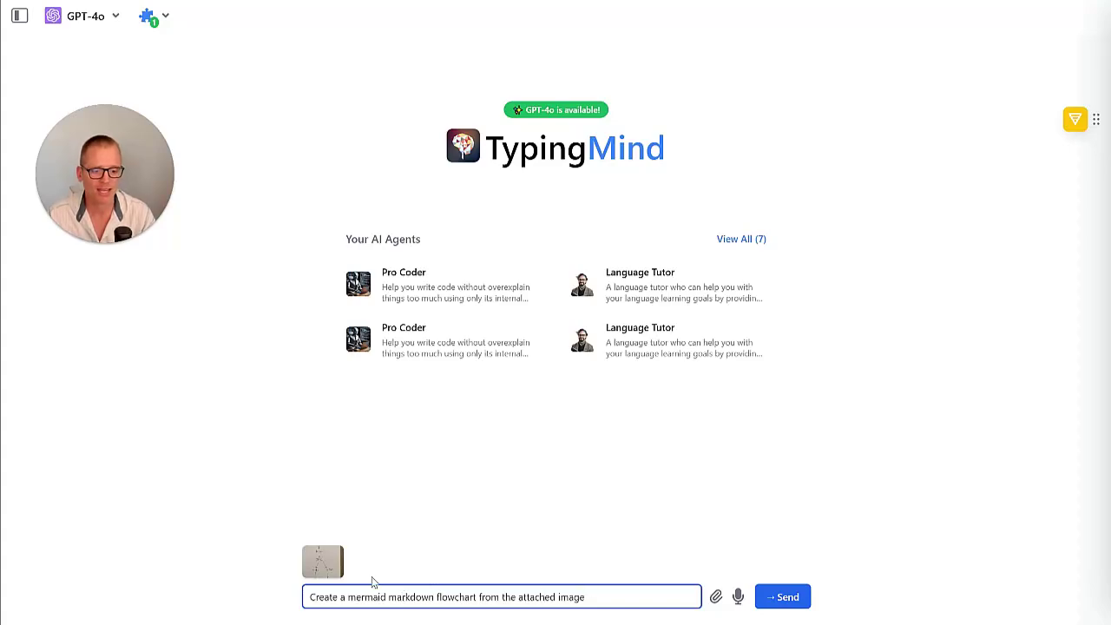
mouse_move(341, 568)
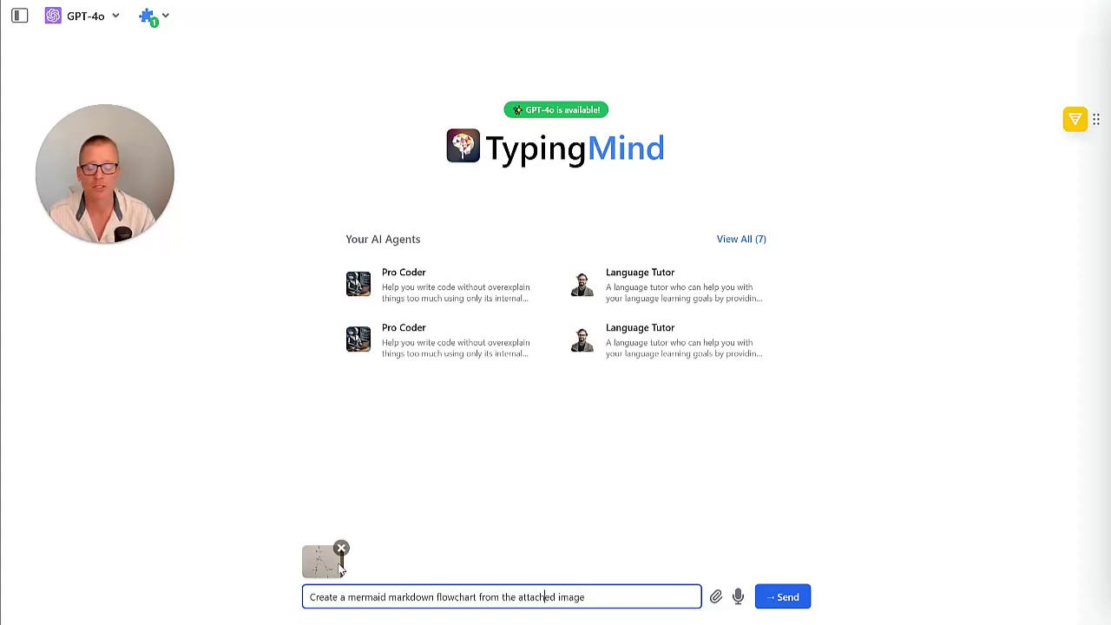
click(784, 599)
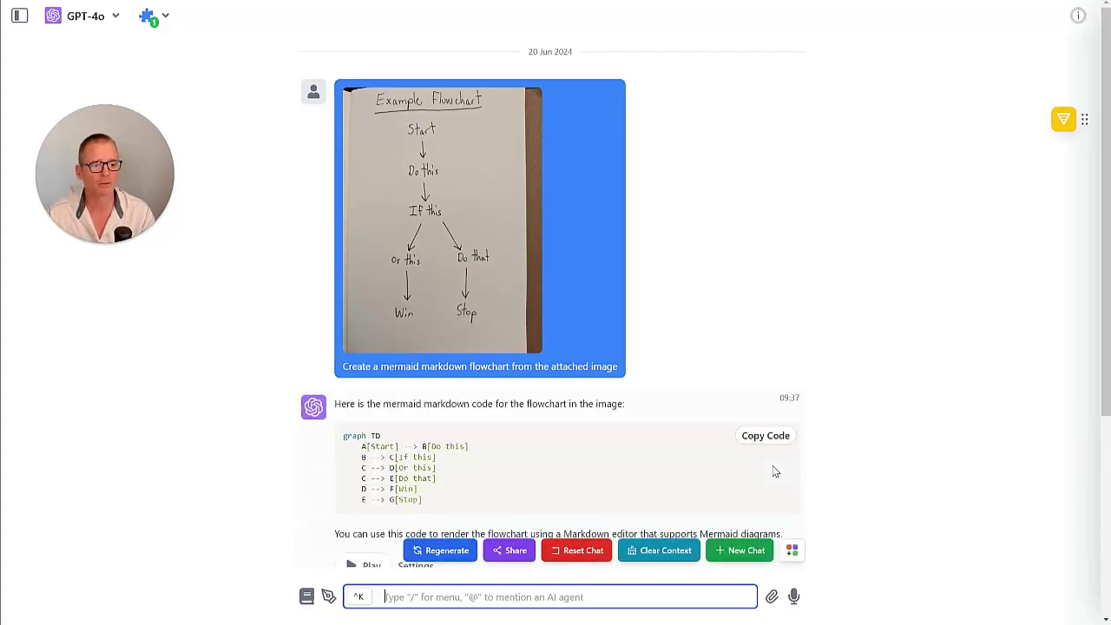
click(761, 441)
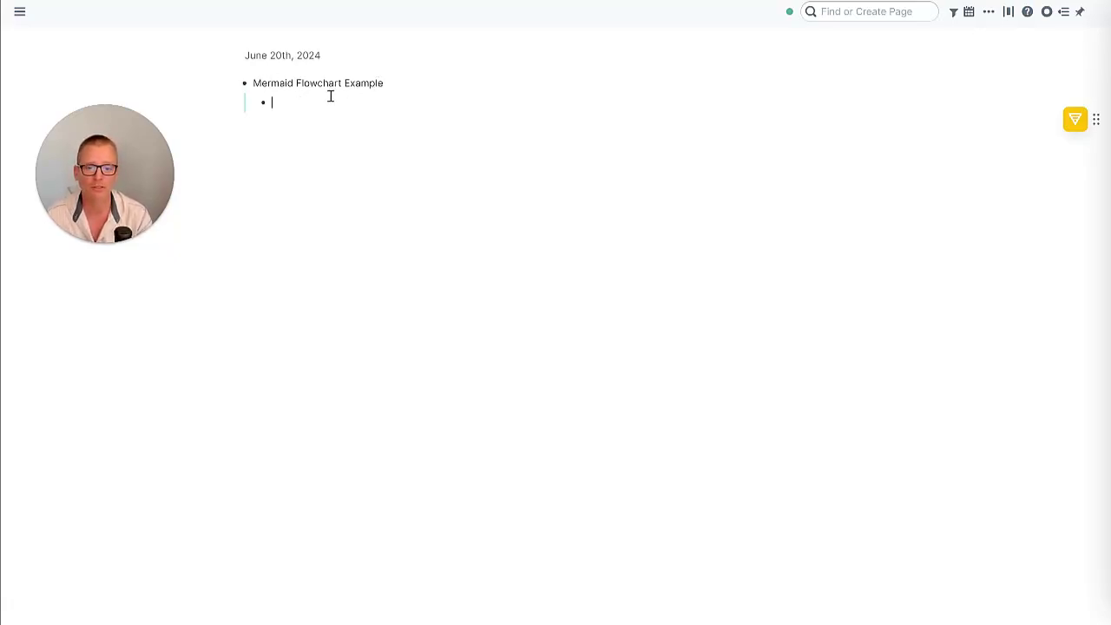
- Enter {{mermaid}} in the empty bullet under Mermaid Flowchart Example
text({{)
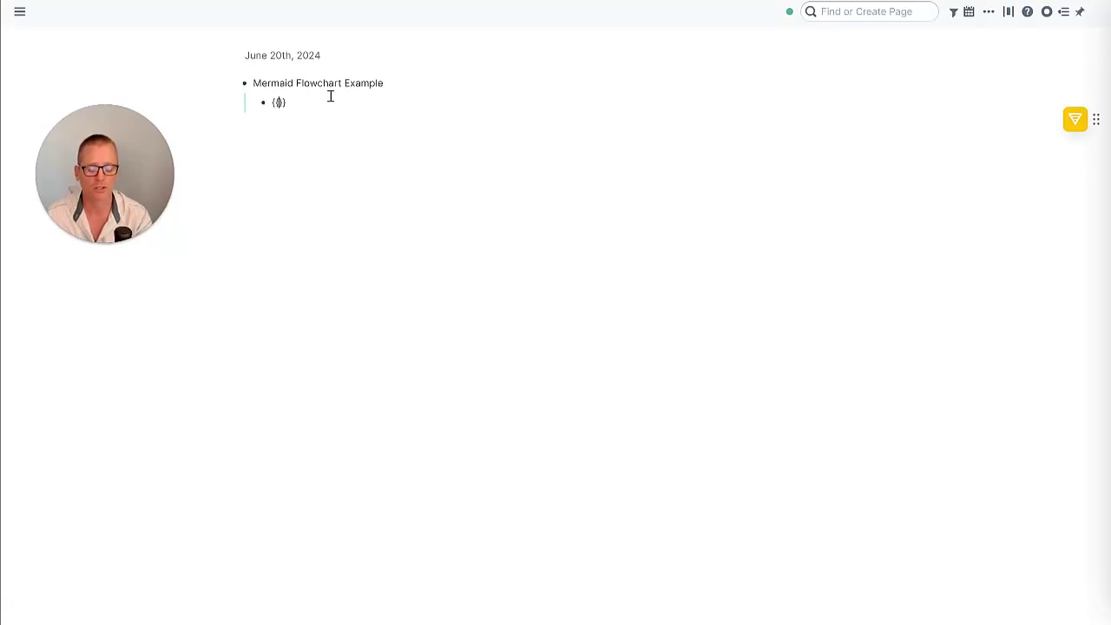
text(mermaid)
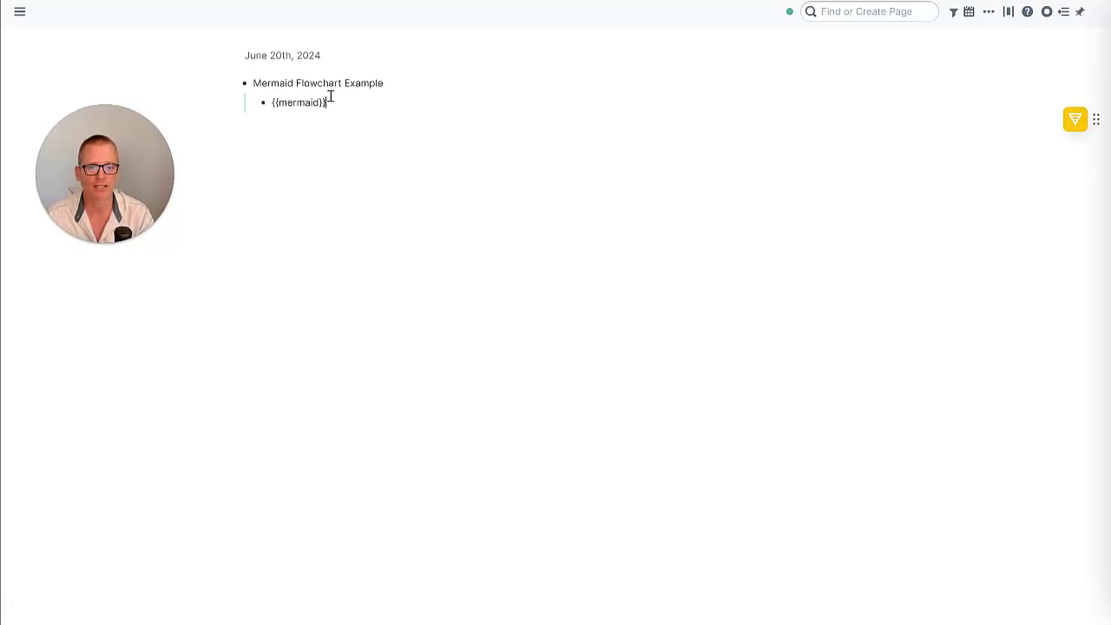
key(Return)
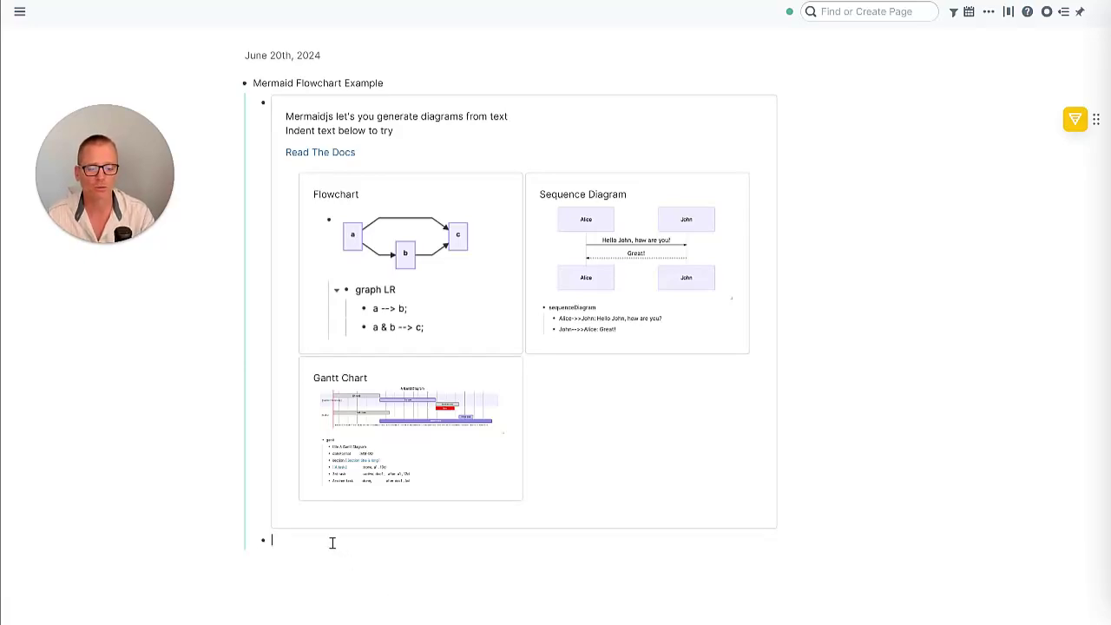
- Nest a bullet under the Mermaid block, paste the graph TD code, and enlarge the diagram
key(Tab)
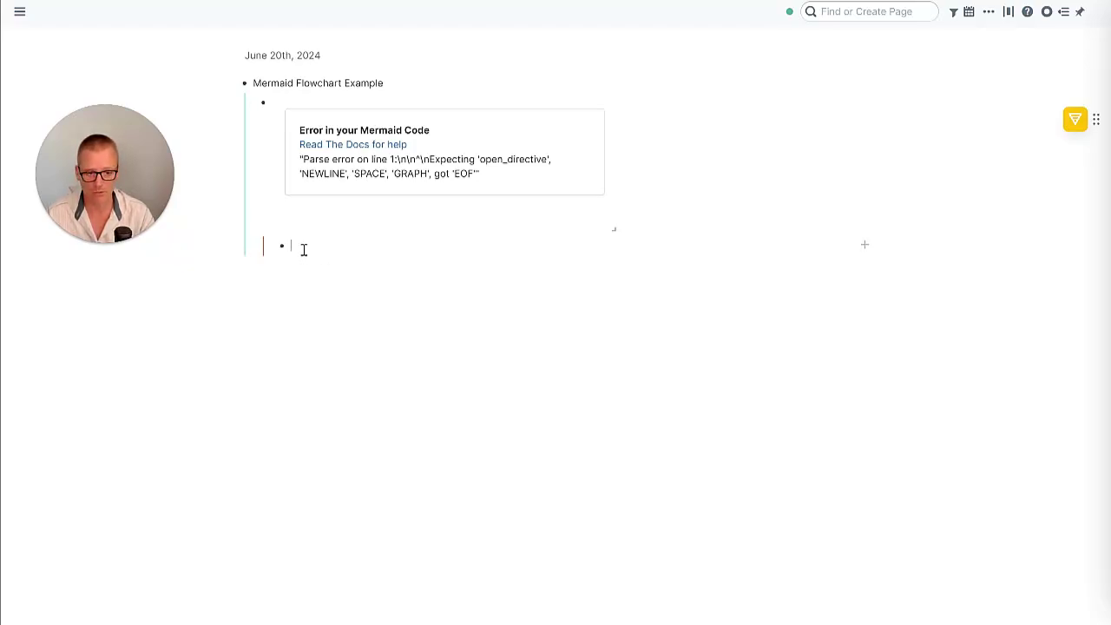
key(ctrl+v)
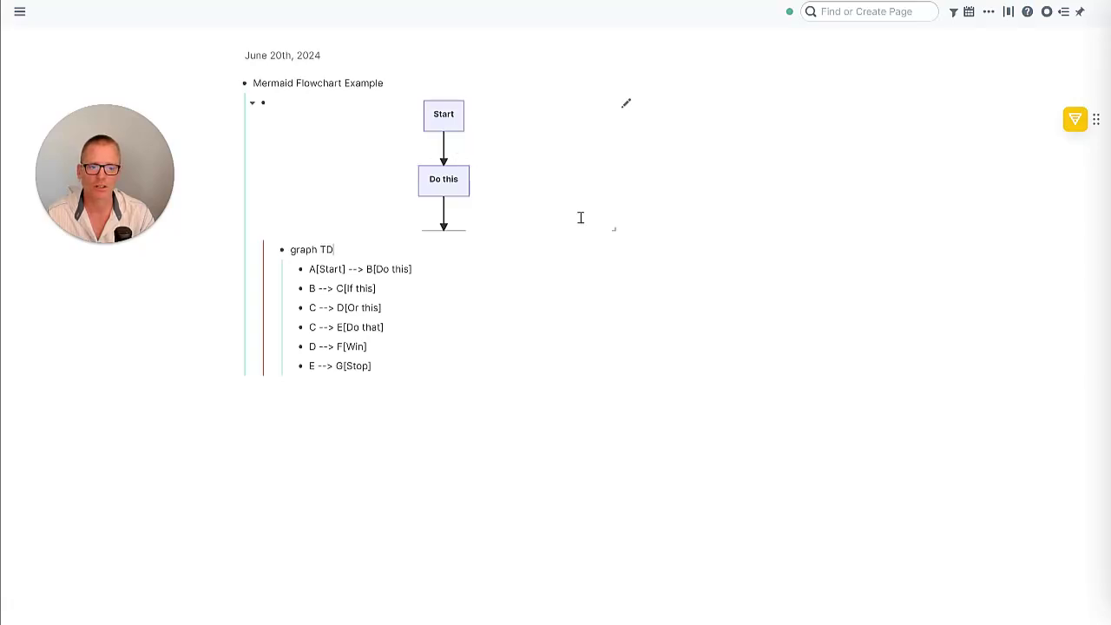
drag(615, 228, 638, 410)
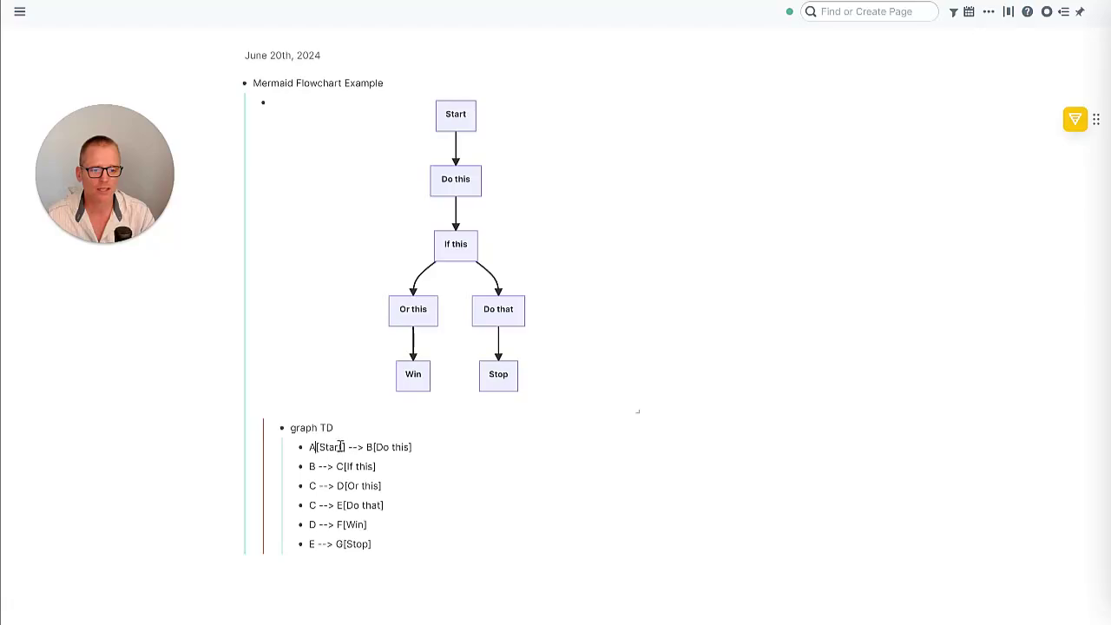
drag(344, 447, 321, 446)
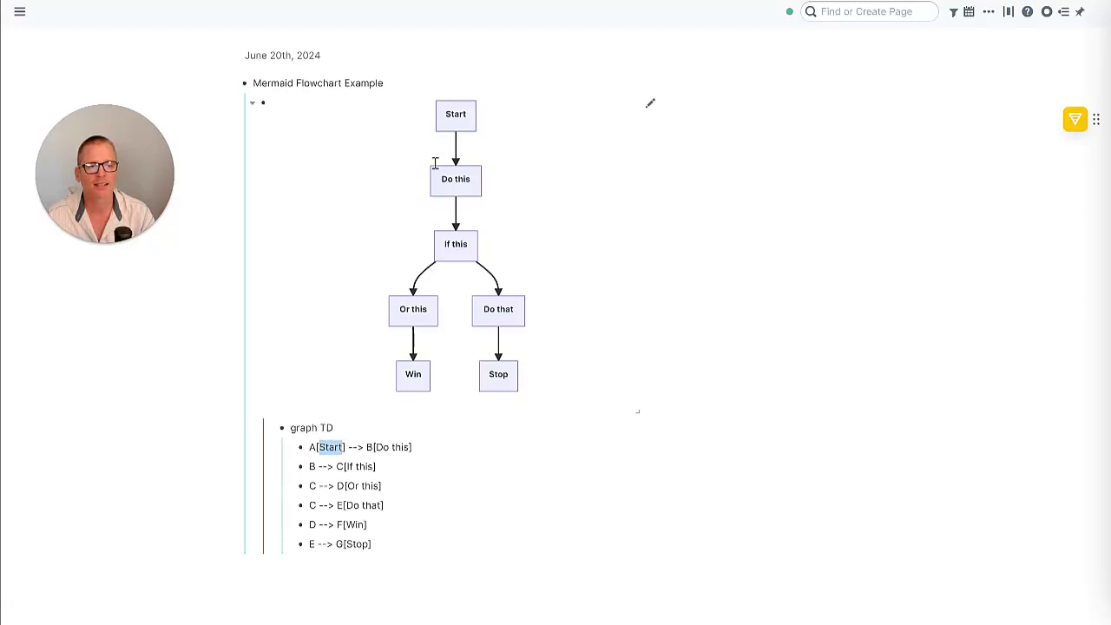
click(314, 447)
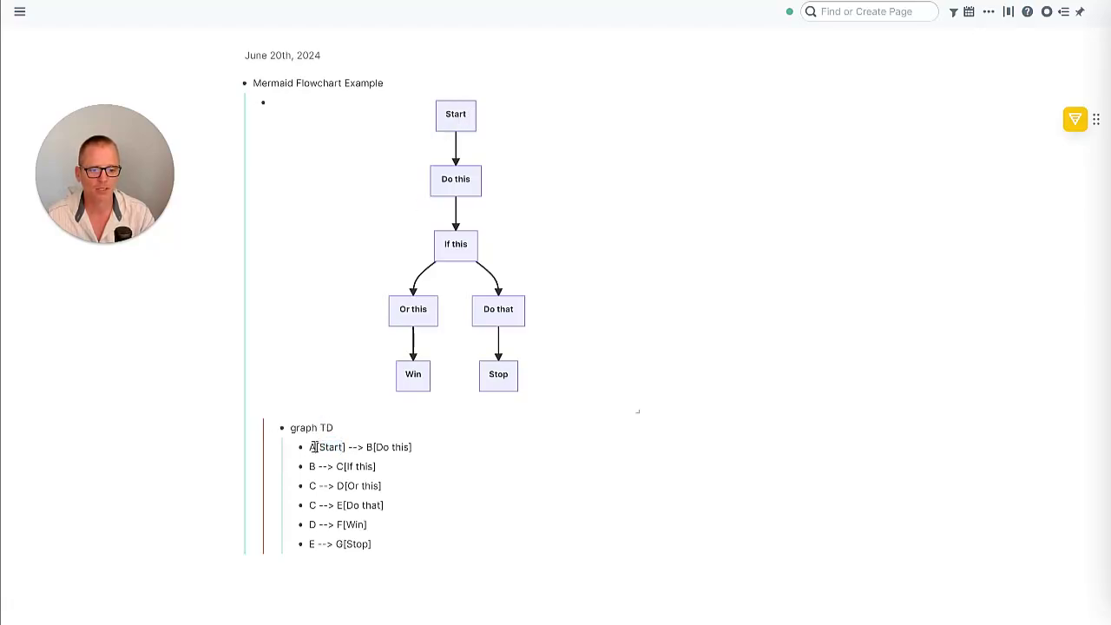
- Change the line B --> C[If this] to C{If this} so it renders as a diamond
drag(344, 447, 321, 444)
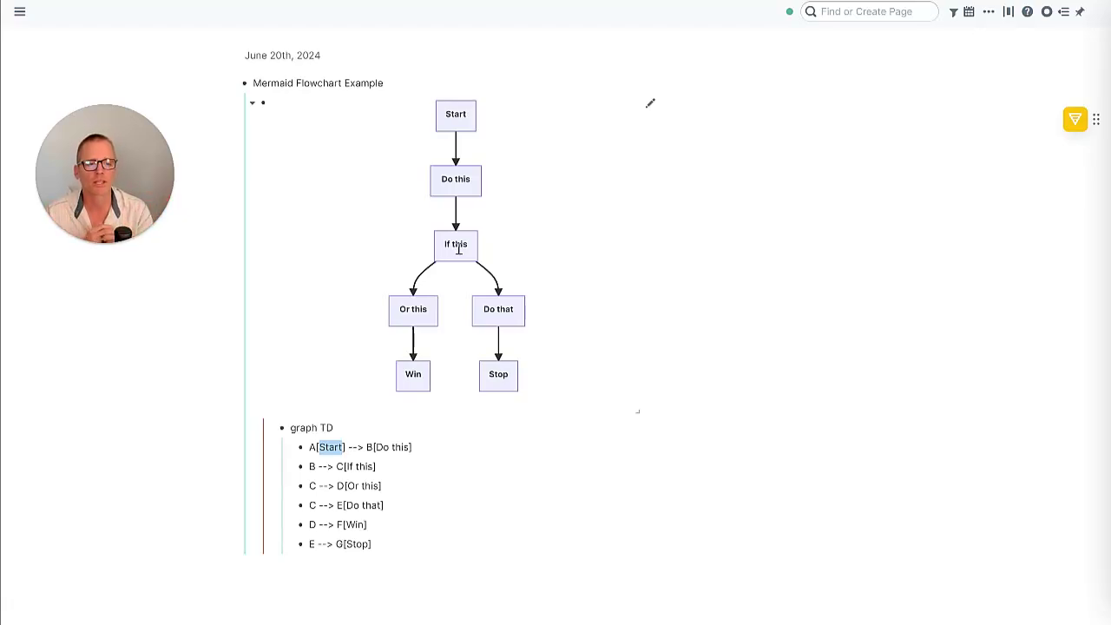
click(378, 466)
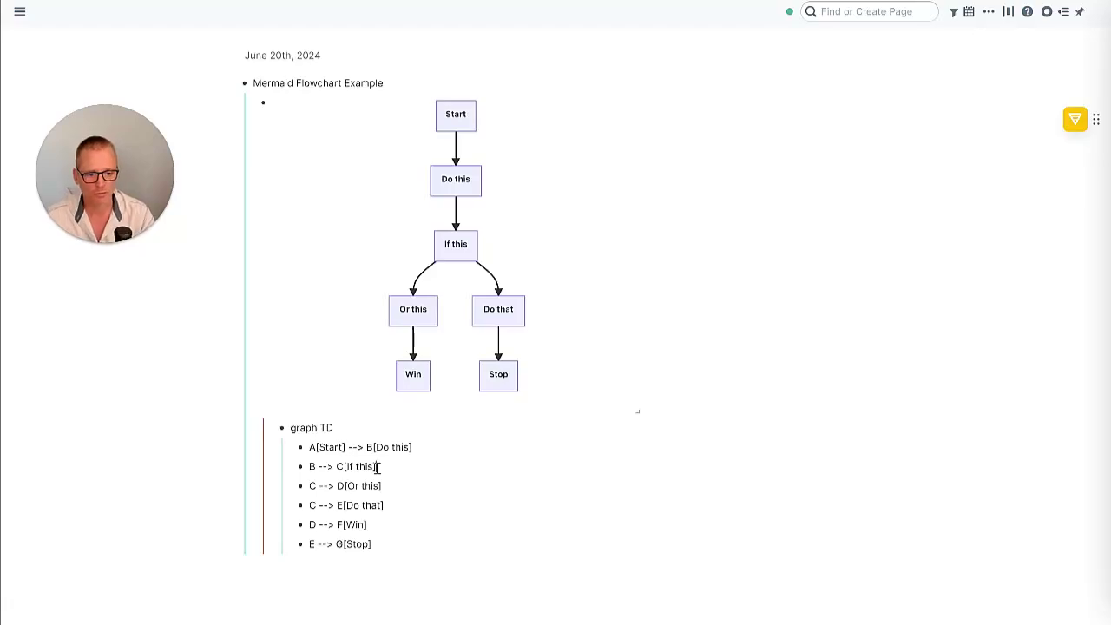
key(BackSpace)
text(})
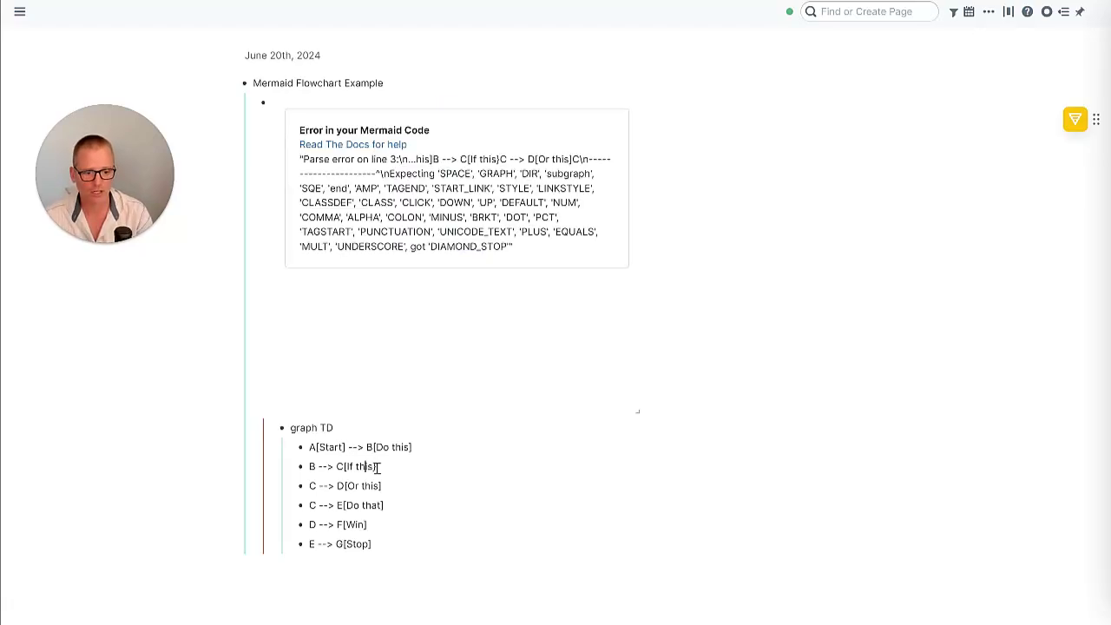
key(Left)
key(Left)
key(Left)
key(Left)
key(Left)
key(Left)
key(Left)
key(Left)
key(BackSpace)
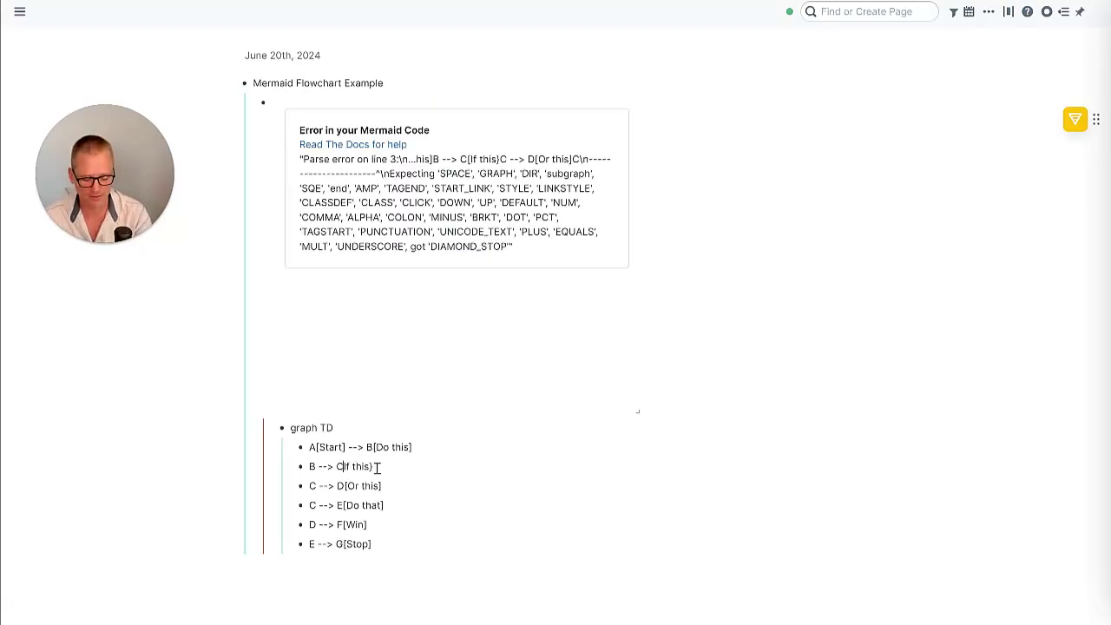
text({)
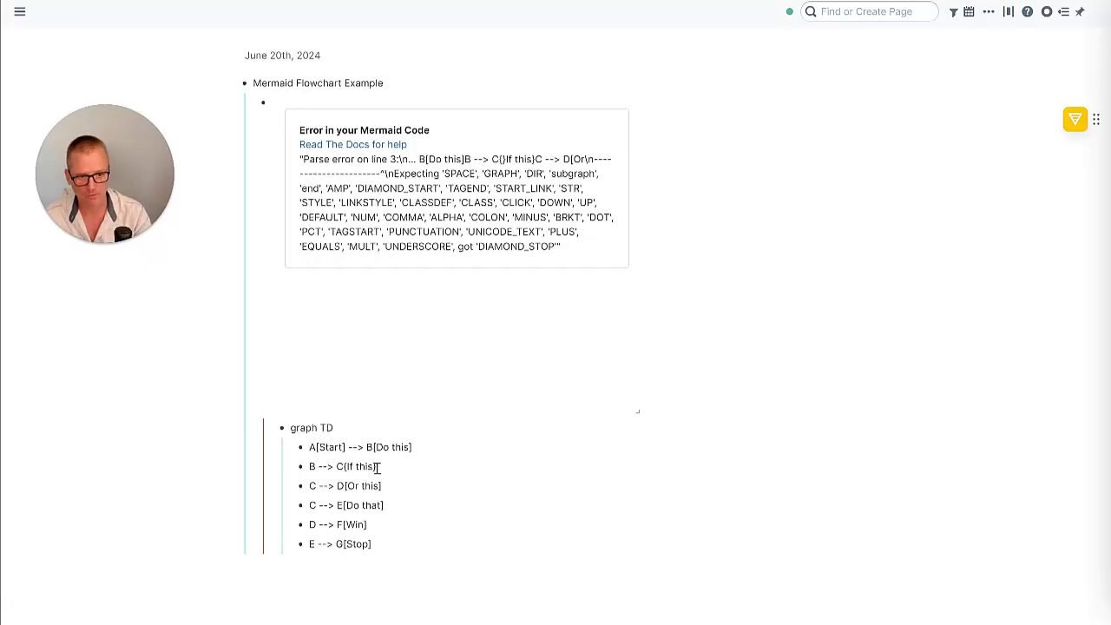
key(Escape)
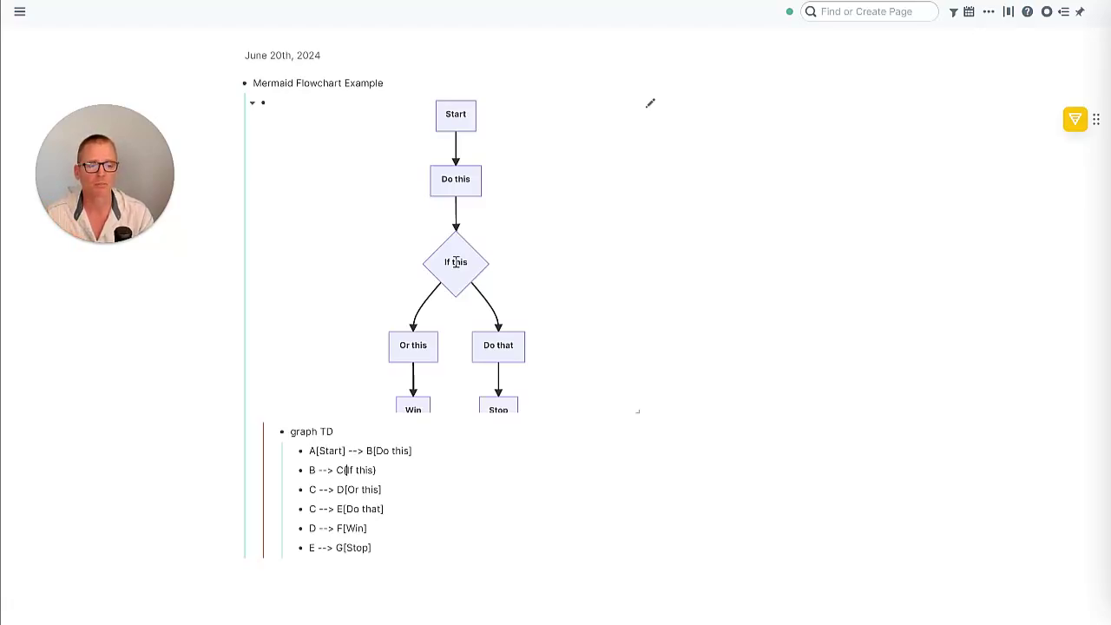
- Enlarge the diagram and relabel node D from 'Or this' to 'Or SOMETHING ELSE'
drag(635, 409, 635, 434)
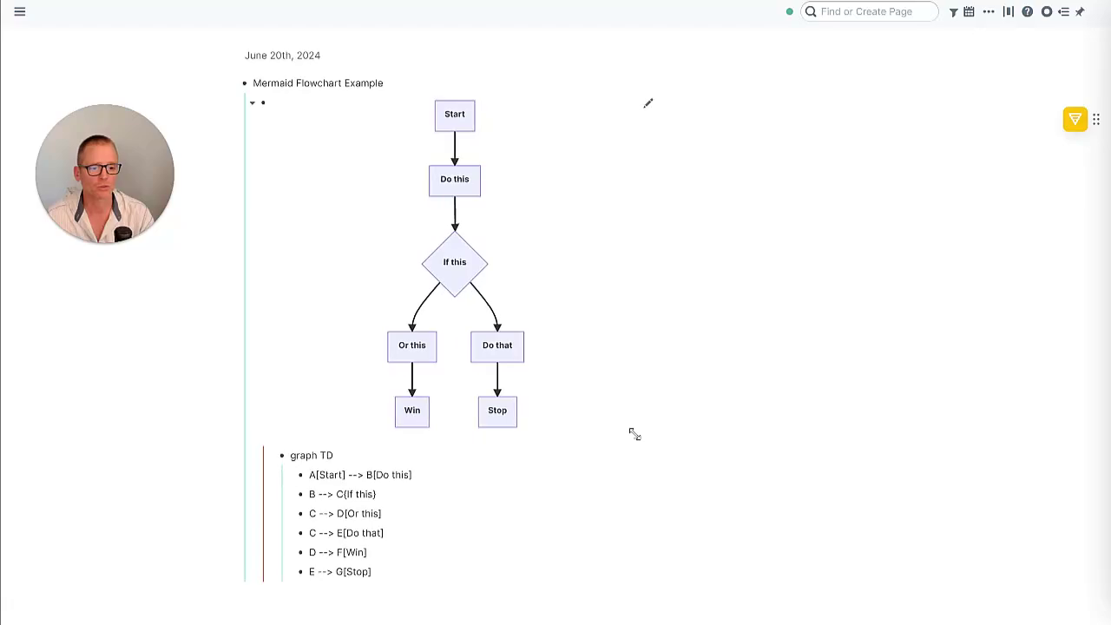
scroll(481, 379, down, 1)
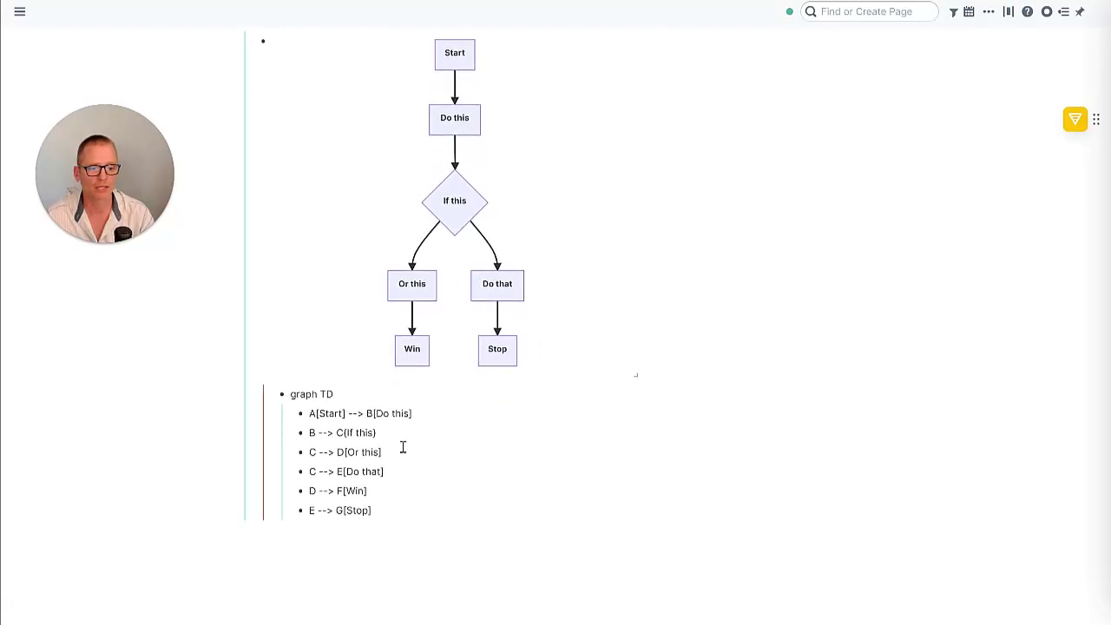
click(345, 453)
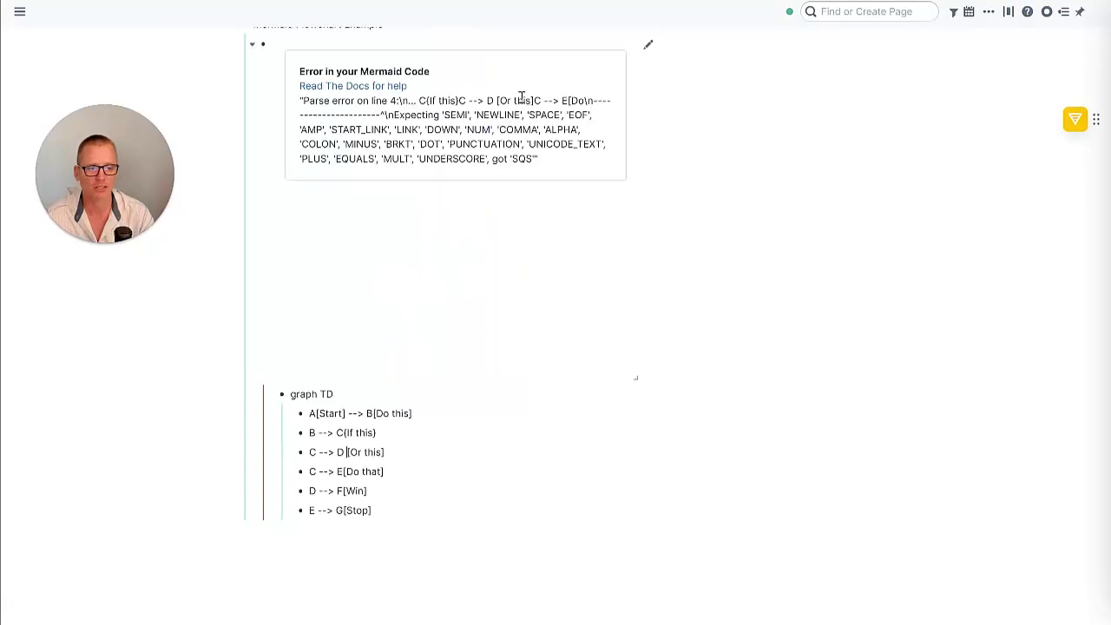
key(BackSpace)
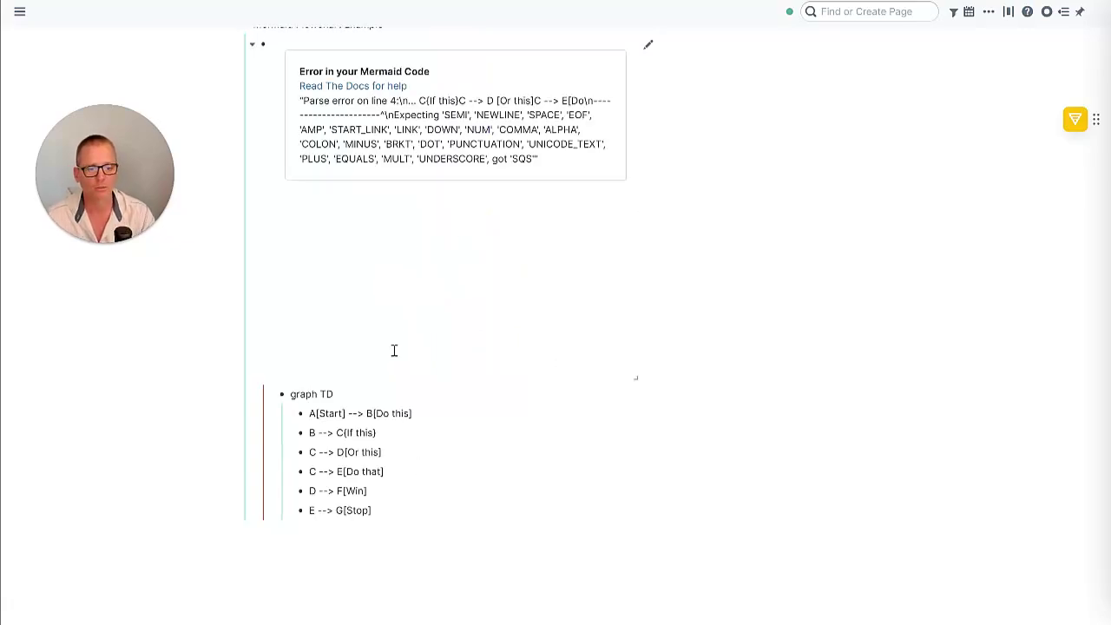
double_click(371, 452)
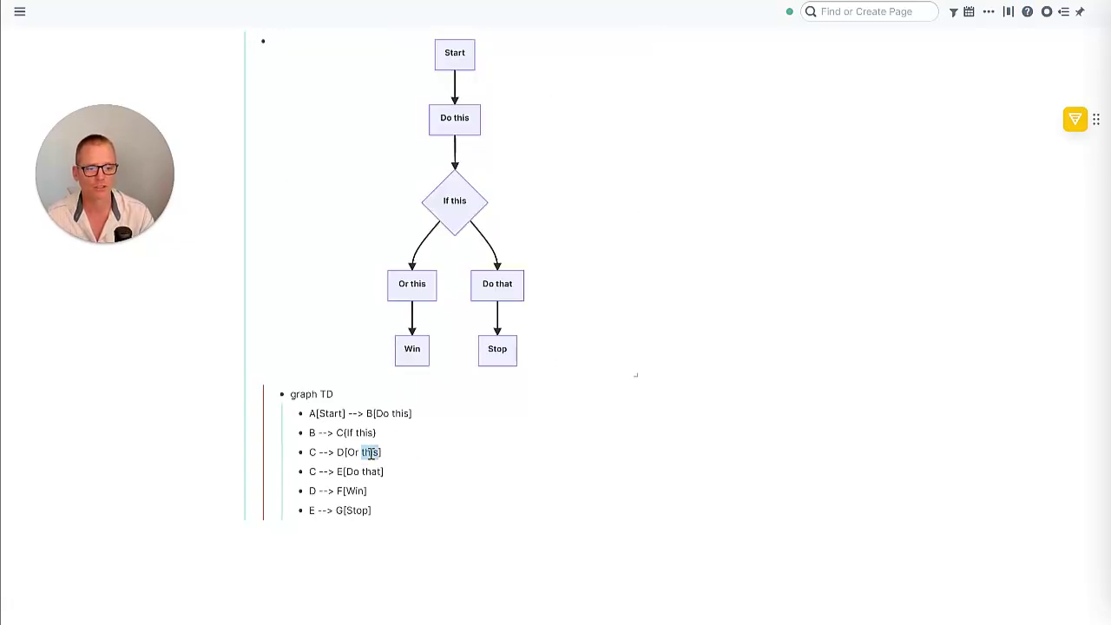
text(SOMETHING ELSE)
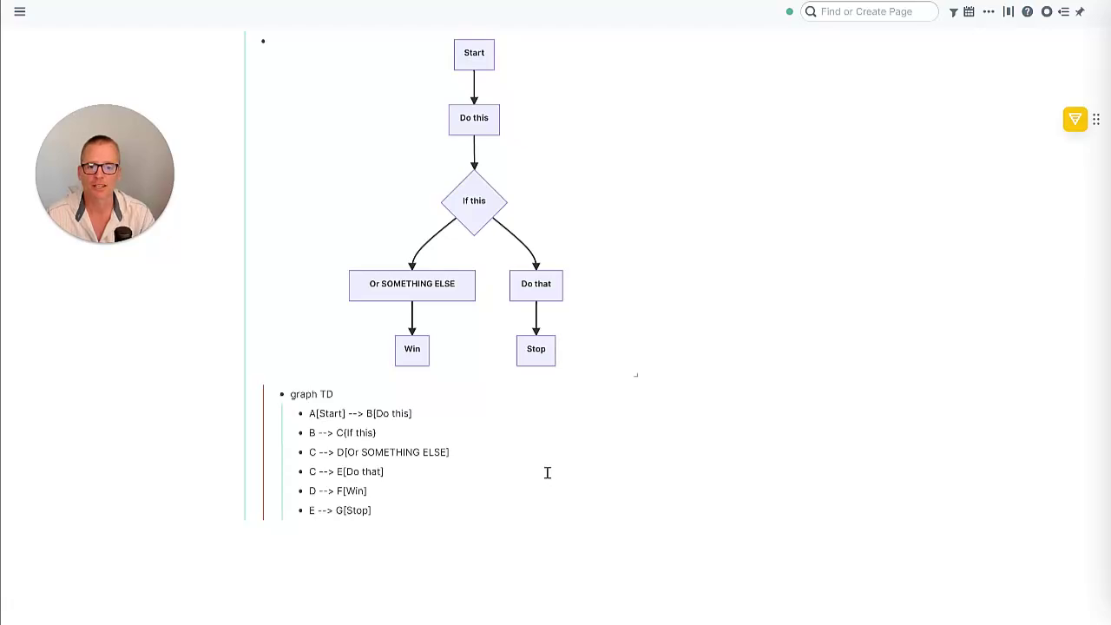
scroll(548, 474, up, 1)
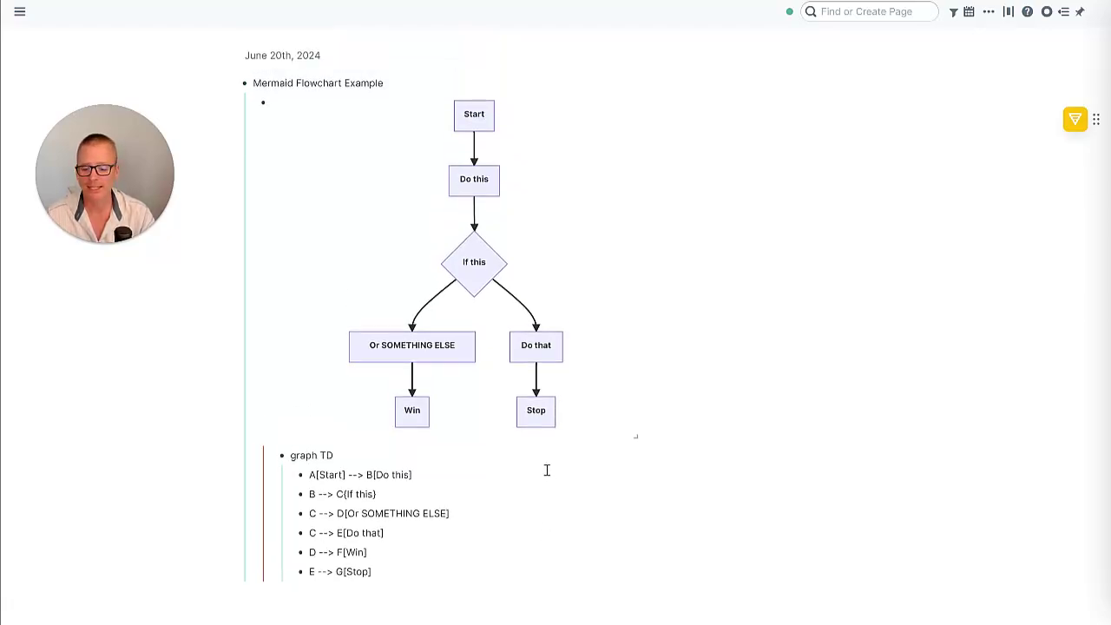